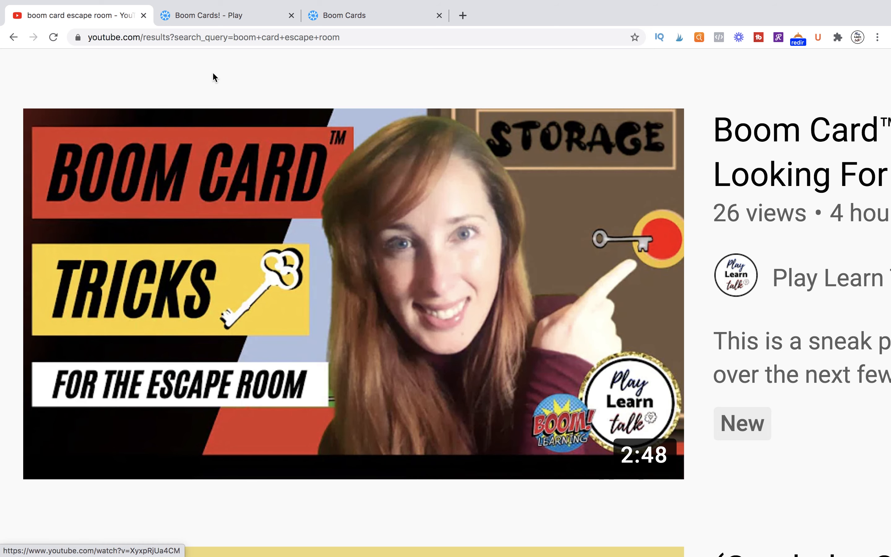
- Review the finished door-and-keys example in the Boom Cards preview and as card 15 in the deck editor
left_click(208, 17)
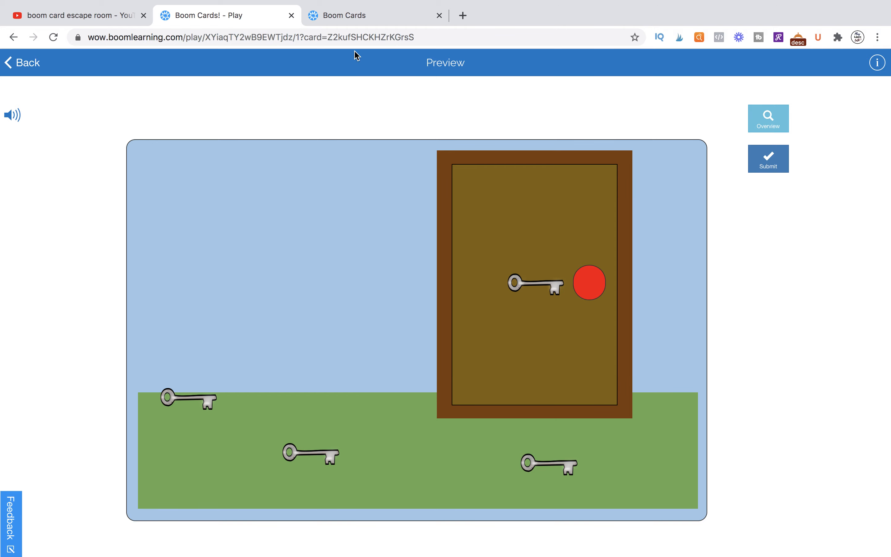
left_click(354, 22)
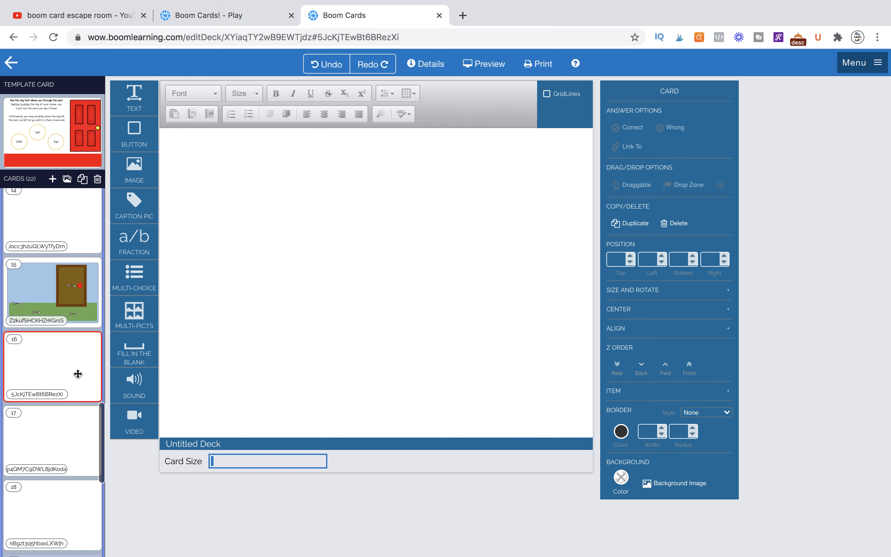
left_click(71, 296)
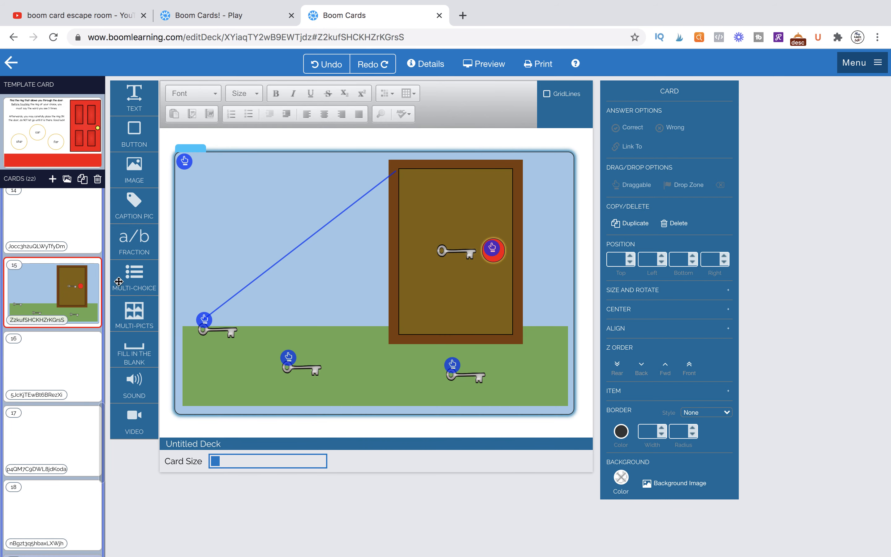
- Fill blank card 16 with a Caption Pic container and clear its placeholder image and caption text
left_click(70, 360)
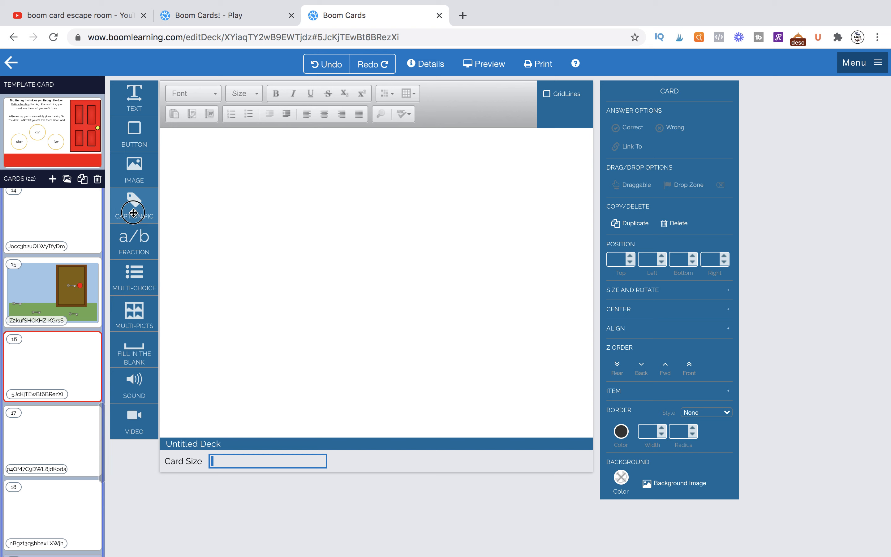
left_click_drag(326, 260, 580, 416)
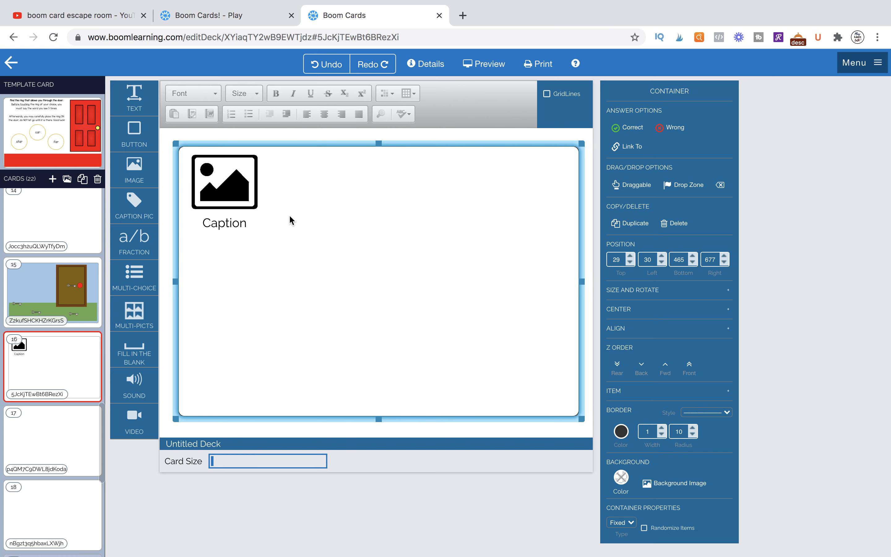
left_click(235, 180)
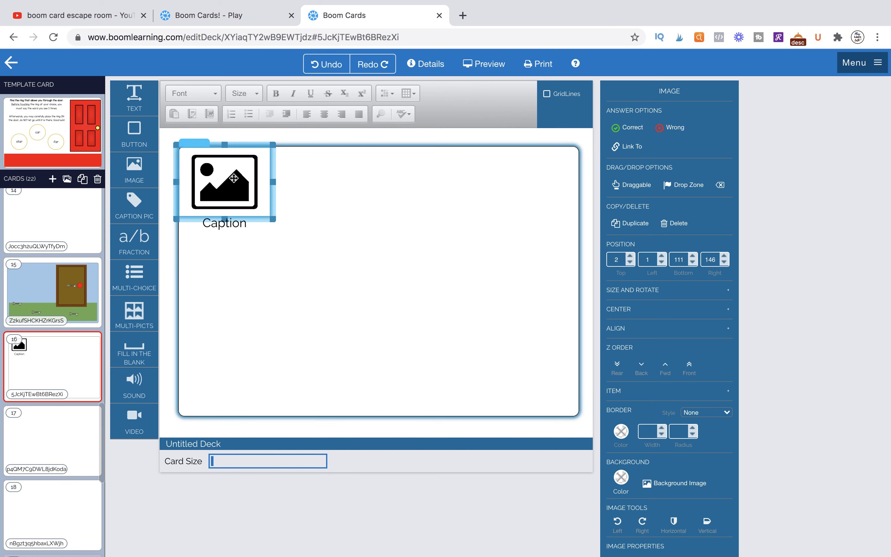
key("Delete")
left_click(212, 222)
double_click(213, 223)
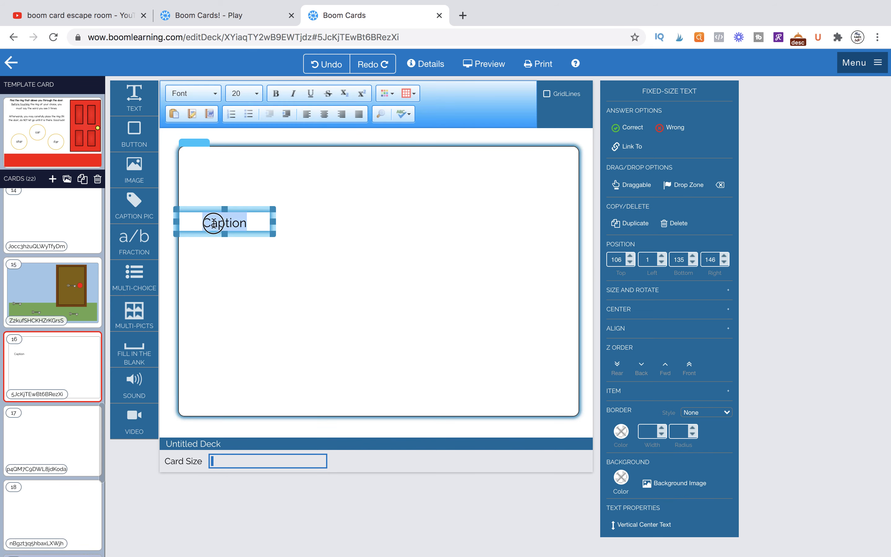
key("BackSpace")
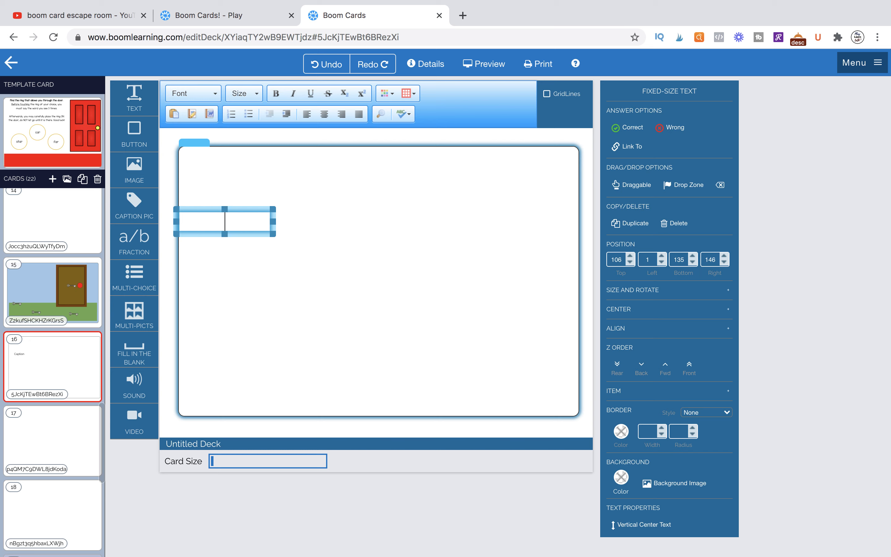
- Stretch the empty caption box into a wide ground strip across the container's lower part and fill it green, #6aa84f
left_click_drag(272, 233, 576, 370)
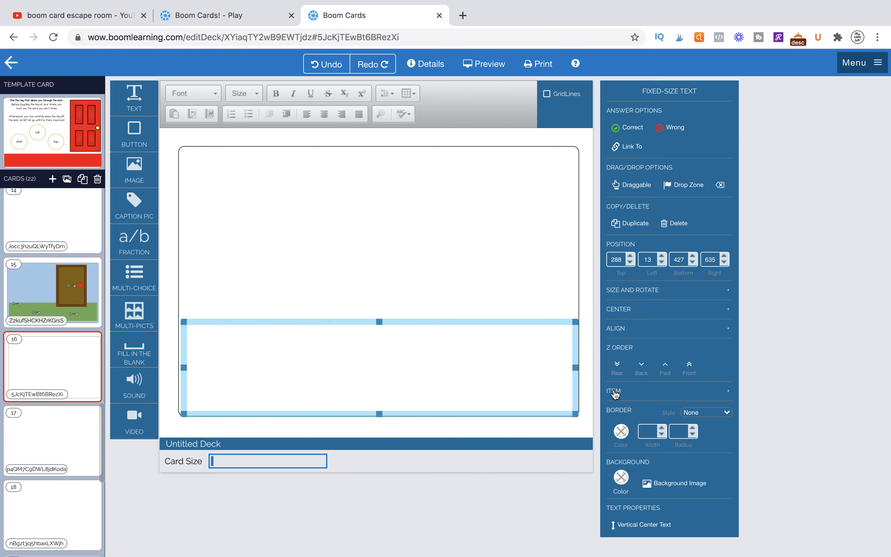
left_click(622, 476)
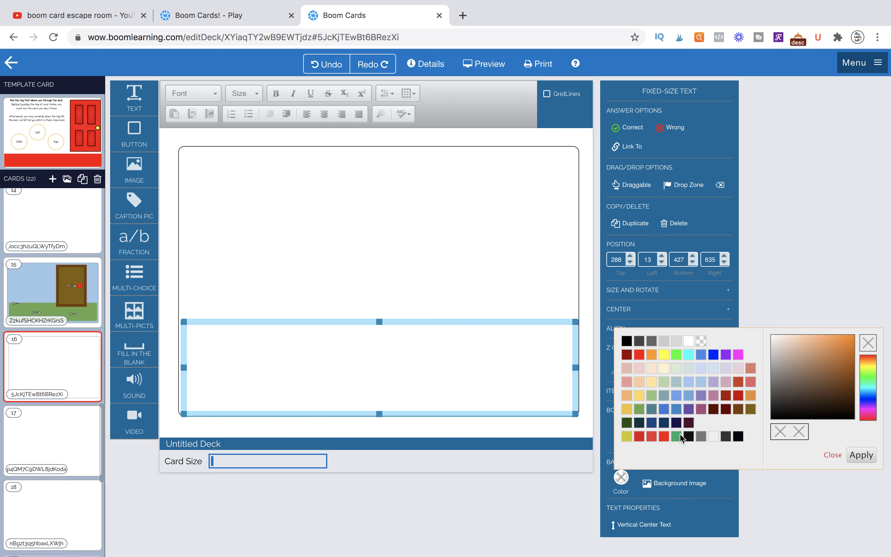
left_click(639, 409)
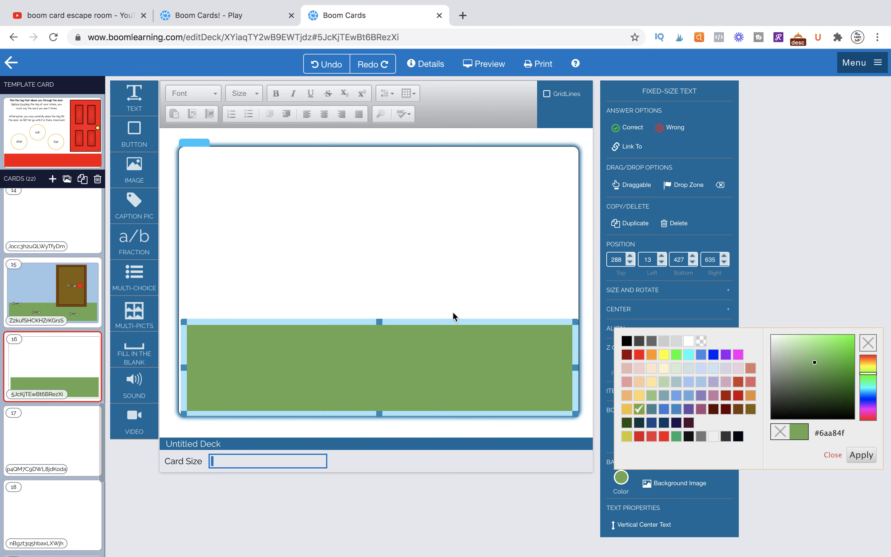
left_click(383, 328)
left_click(231, 359)
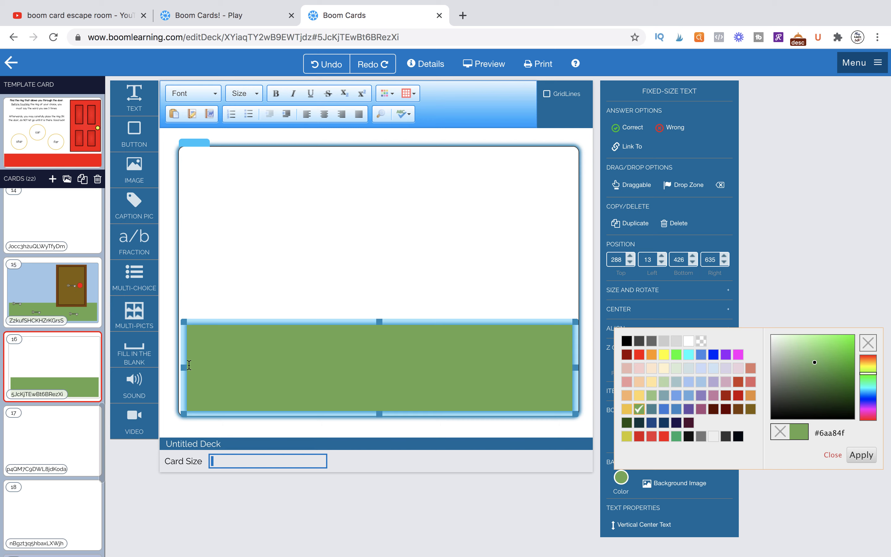
left_click_drag(189, 365, 182, 366)
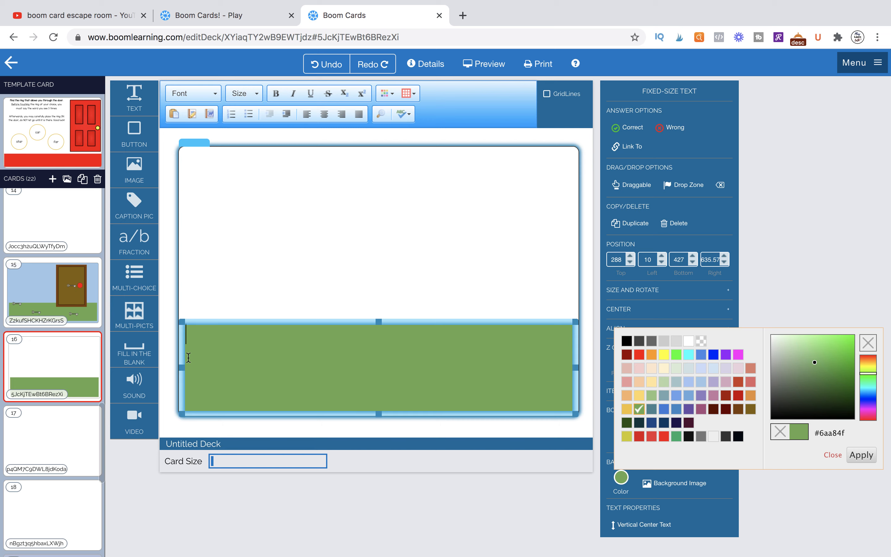
- Duplicate the green ground strip and reshape the copy into a tall, narrow rectangle above the ground
left_click(249, 265)
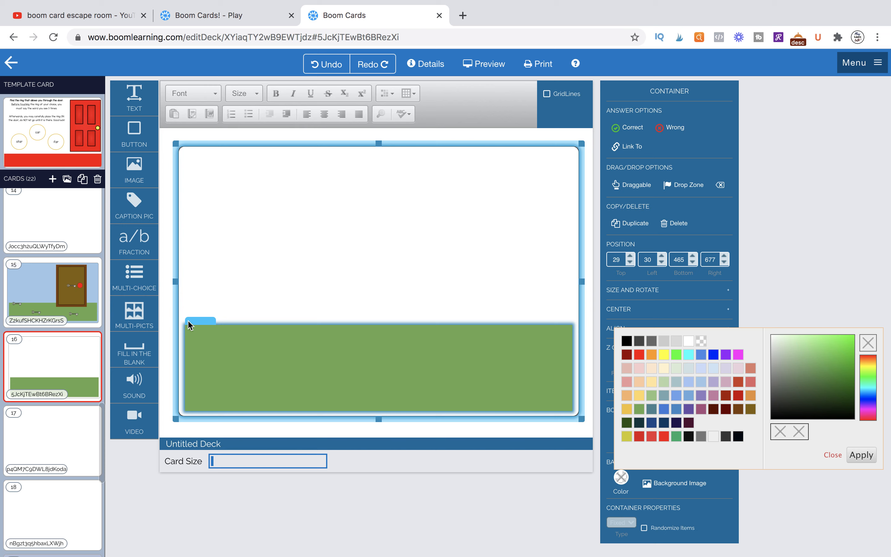
left_click(204, 325)
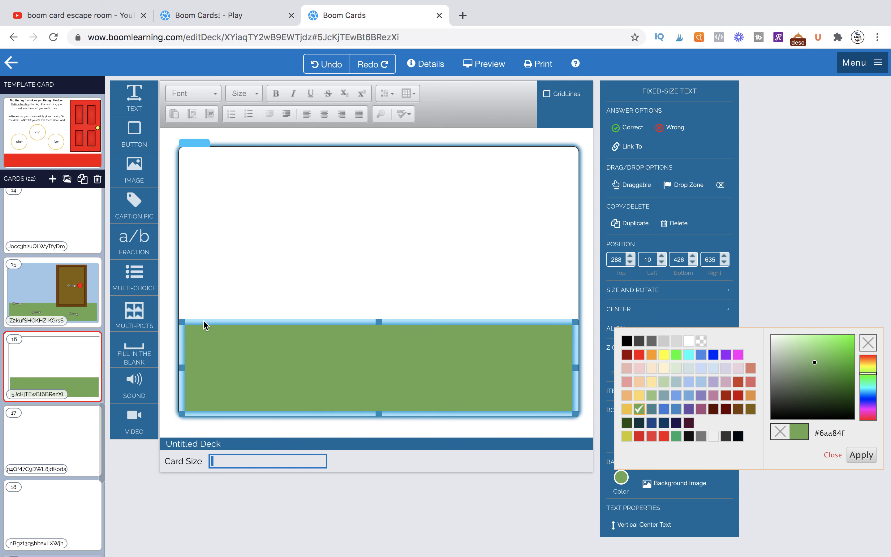
key("super+v")
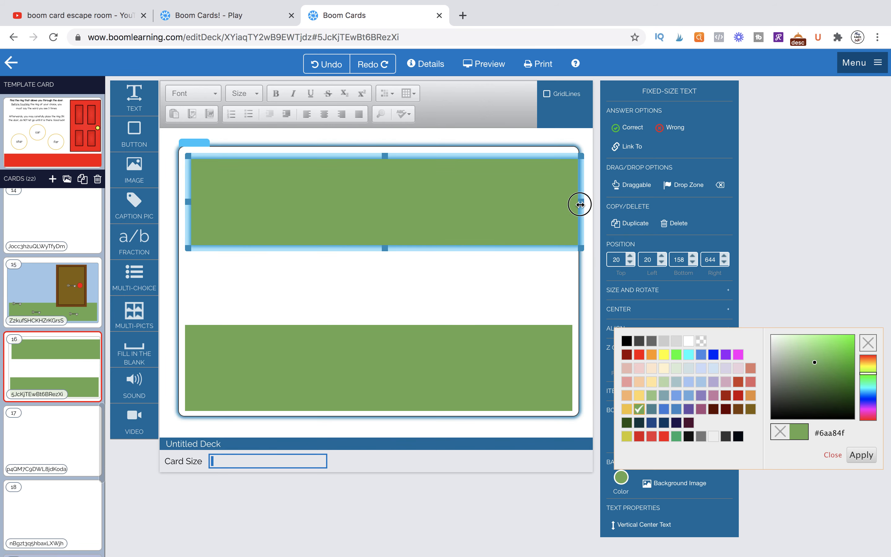
left_click_drag(580, 203, 409, 207)
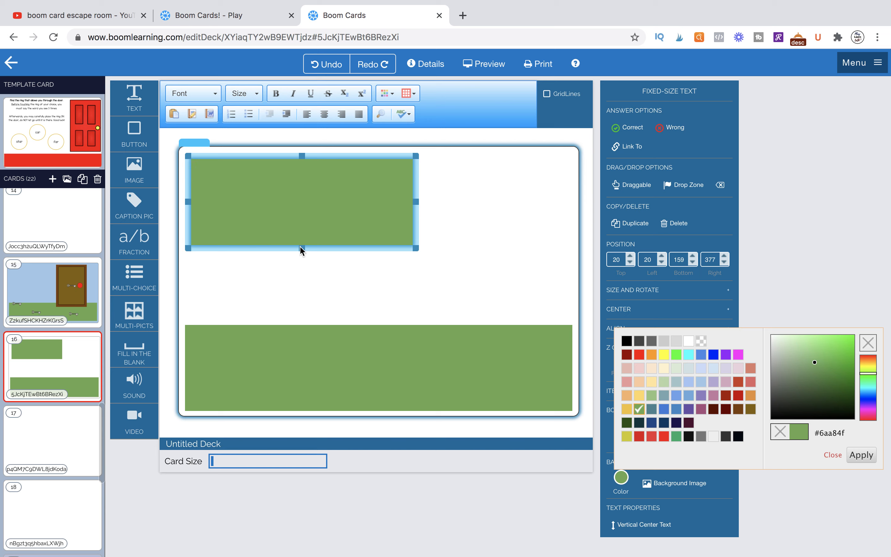
left_click_drag(300, 249, 302, 314)
left_click_drag(188, 234, 319, 237)
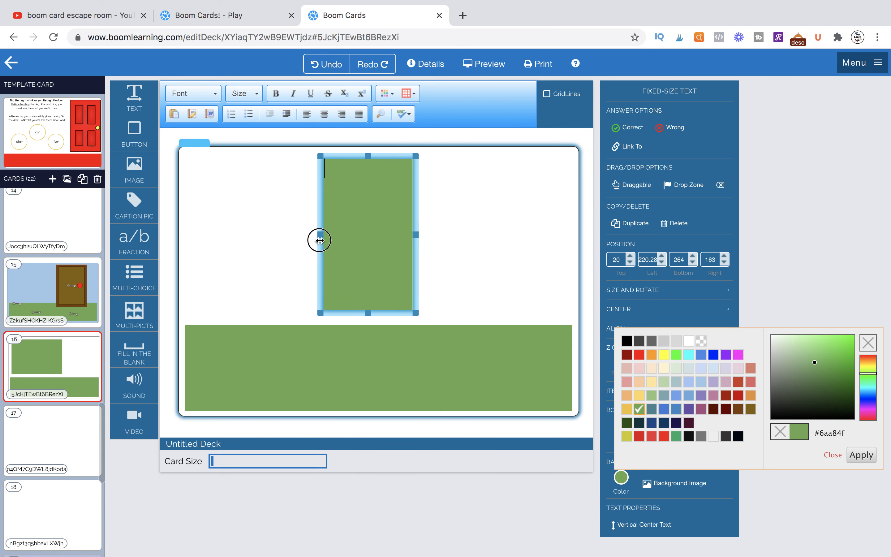
- Place the tall rectangle on the card's right side, extended down over the ground strip, and fill it brown, #783f04
left_click_drag(415, 208, 533, 205)
left_click_drag(443, 234, 409, 232)
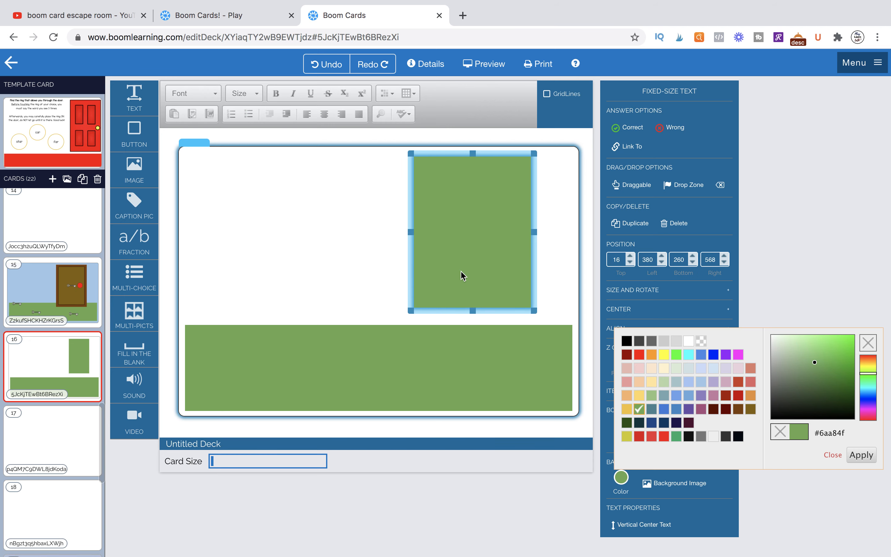
left_click_drag(471, 313, 472, 350)
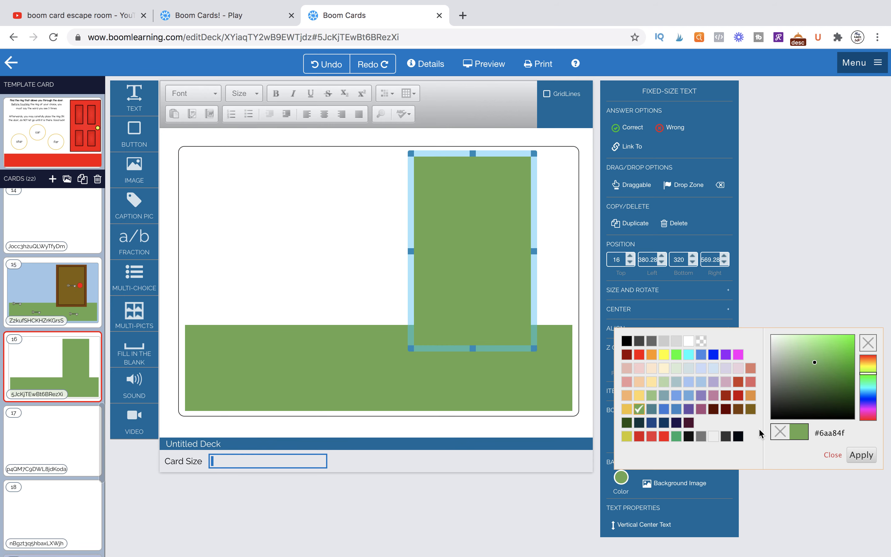
left_click(738, 409)
left_click(391, 266)
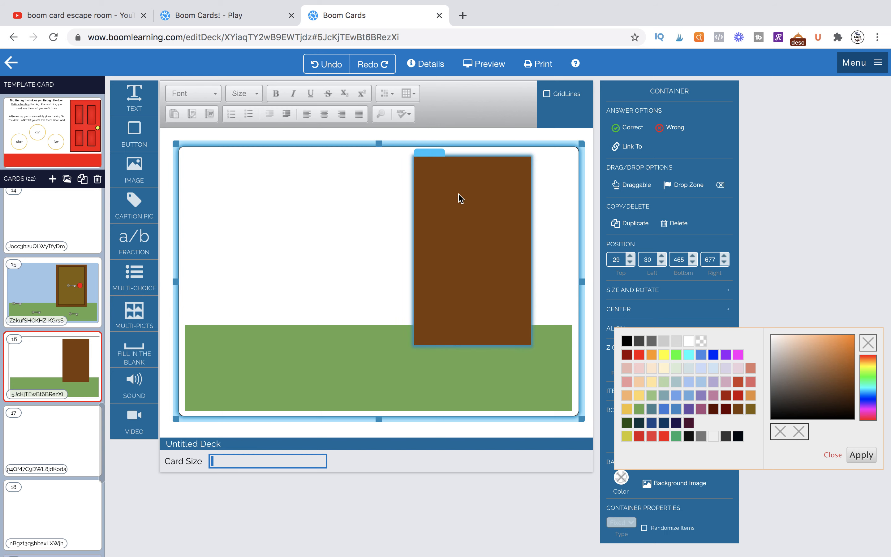
- Duplicate the brown door rectangle and fill the copy with olive brown, #7f6000
left_click(437, 161)
key("super+v")
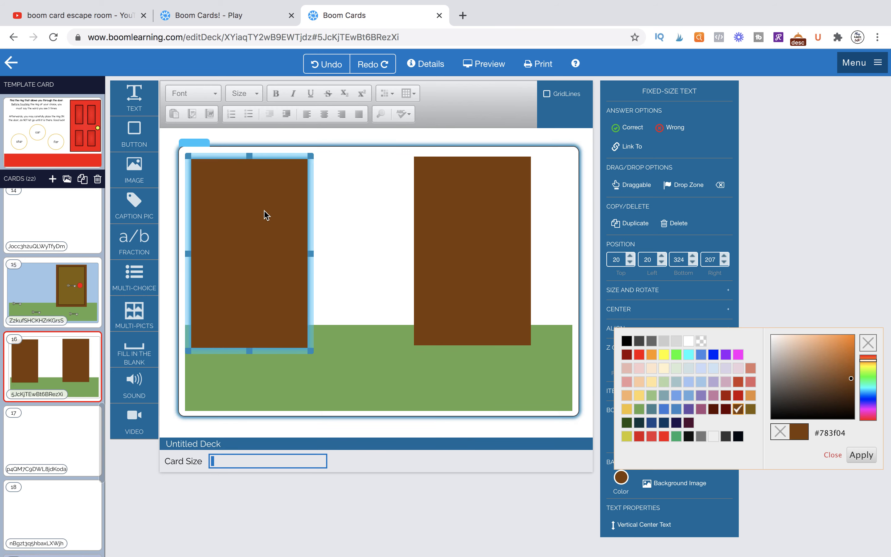
left_click(264, 209)
left_click(861, 455)
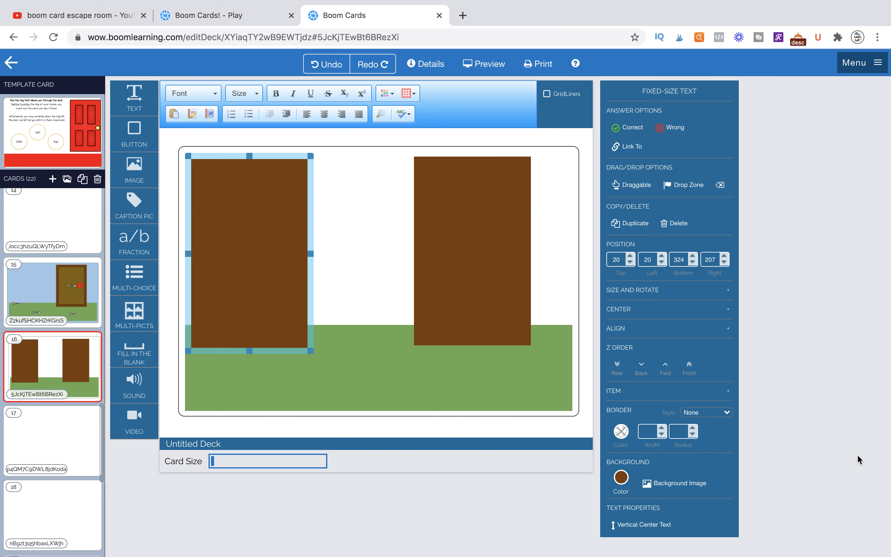
left_click(621, 486)
left_click(750, 408)
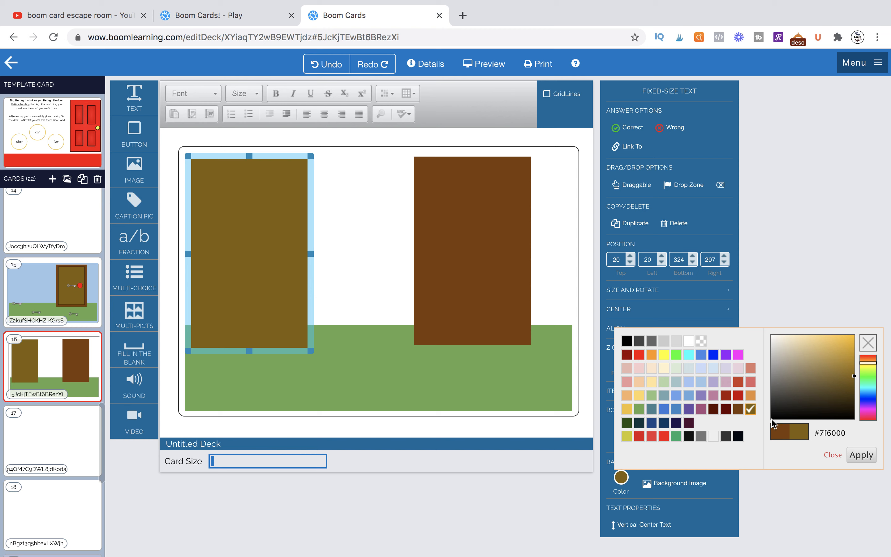
left_click(861, 455)
- Give the olive-brown copy a yellow #f1c232 border of width 2 and shrink it below the brown rectangle's size
left_click(621, 431)
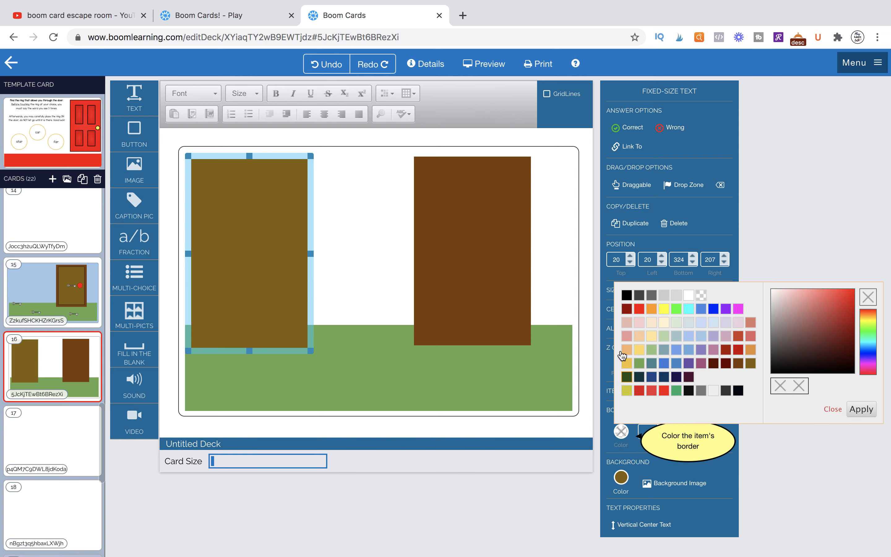
left_click(629, 362)
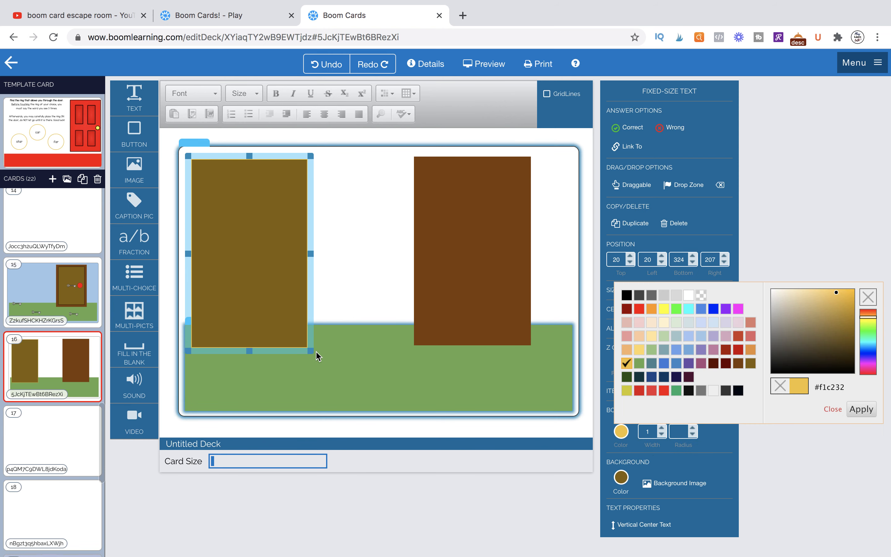
left_click_drag(311, 354, 297, 308)
left_click(861, 408)
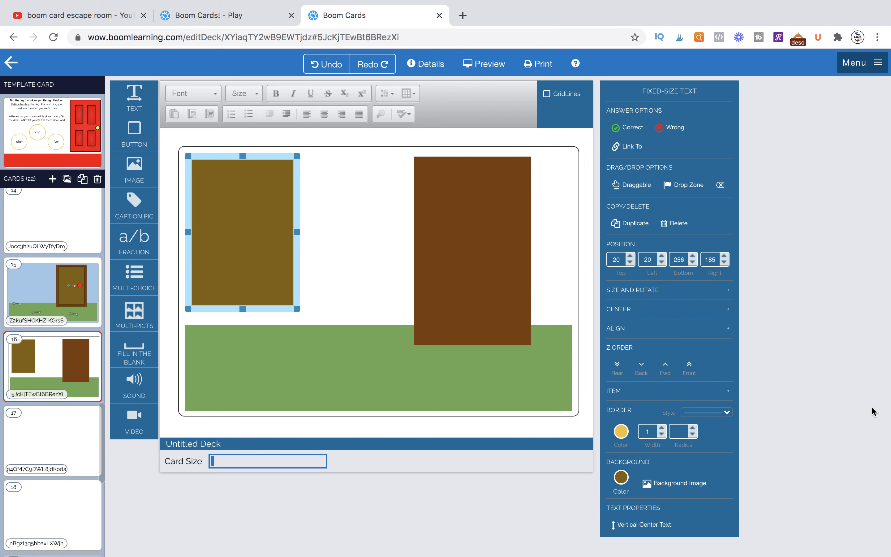
left_click(662, 427)
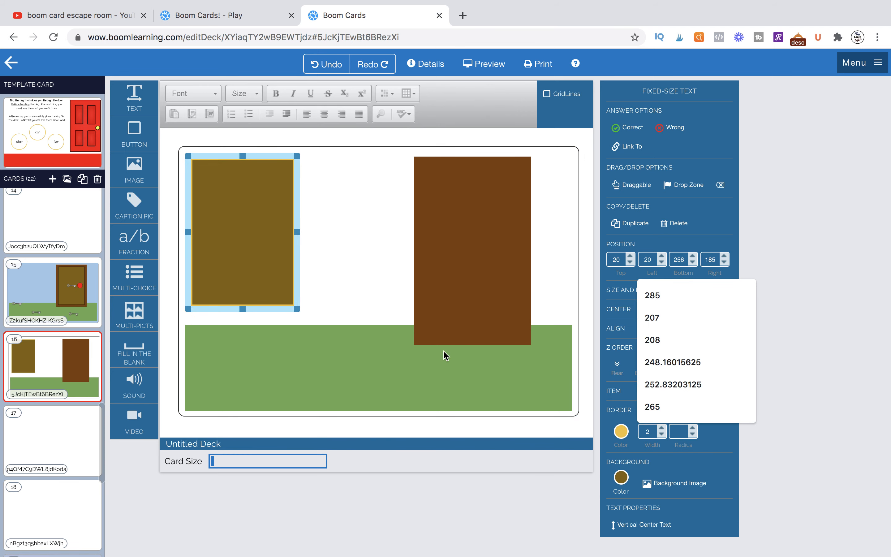
- Move the bordered panel onto the brown rectangle and resize it to leave a thin brown door frame around it
left_click_drag(298, 309, 295, 312)
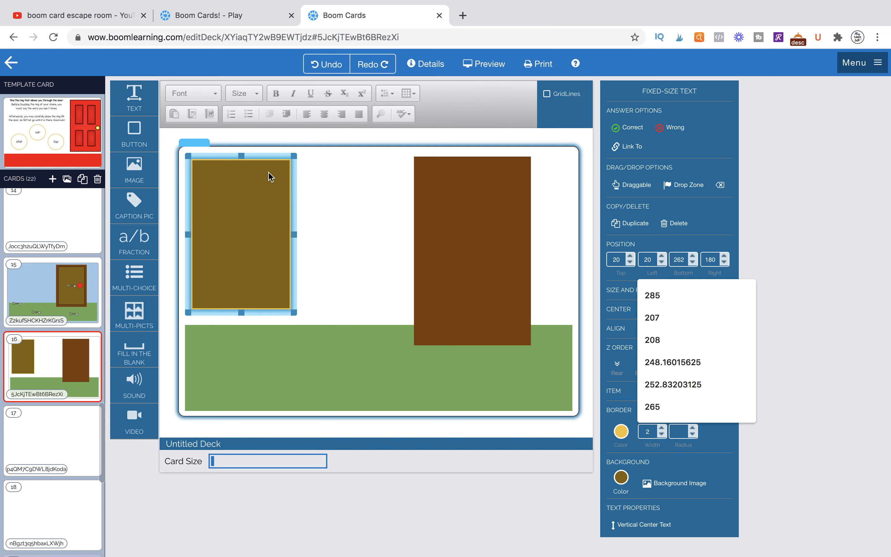
left_click_drag(265, 156, 486, 157)
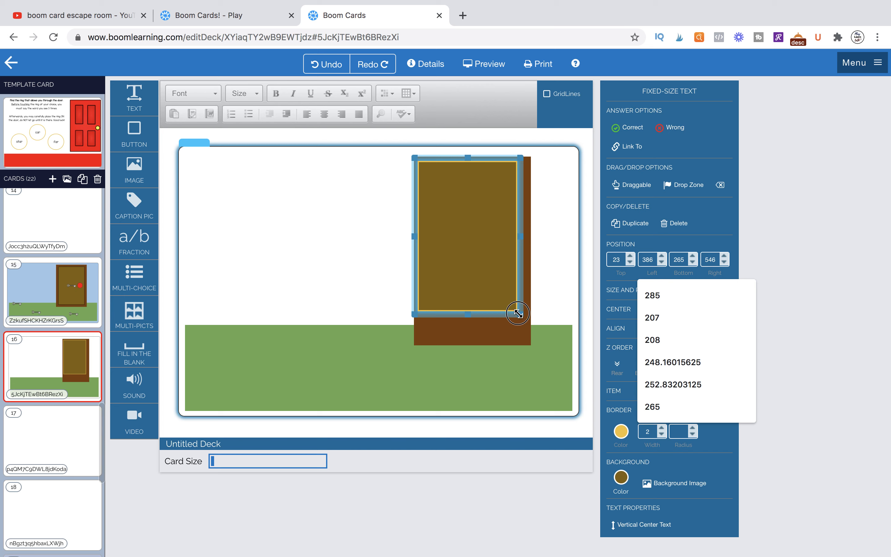
left_click_drag(518, 317, 526, 341)
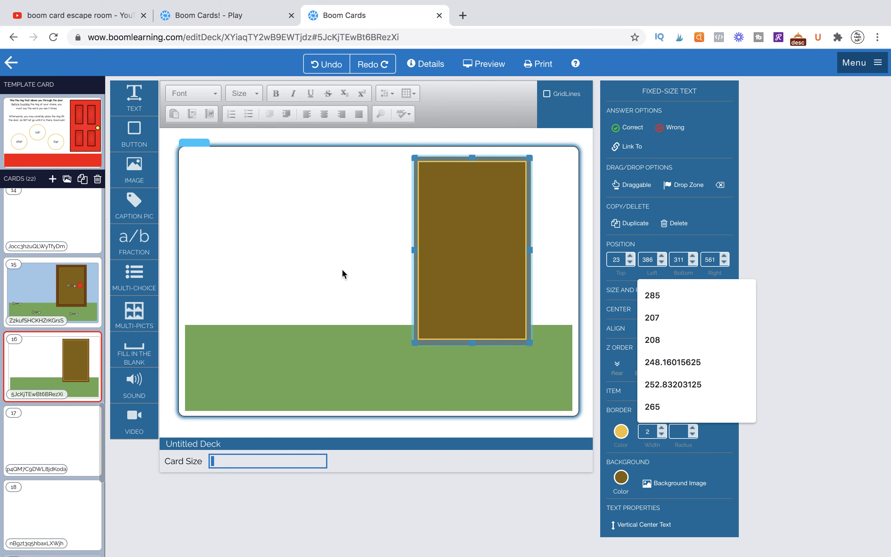
left_click(342, 273)
- Trim the door panel's left edge inward to about position 392 to even out the brown frame
left_click(448, 278)
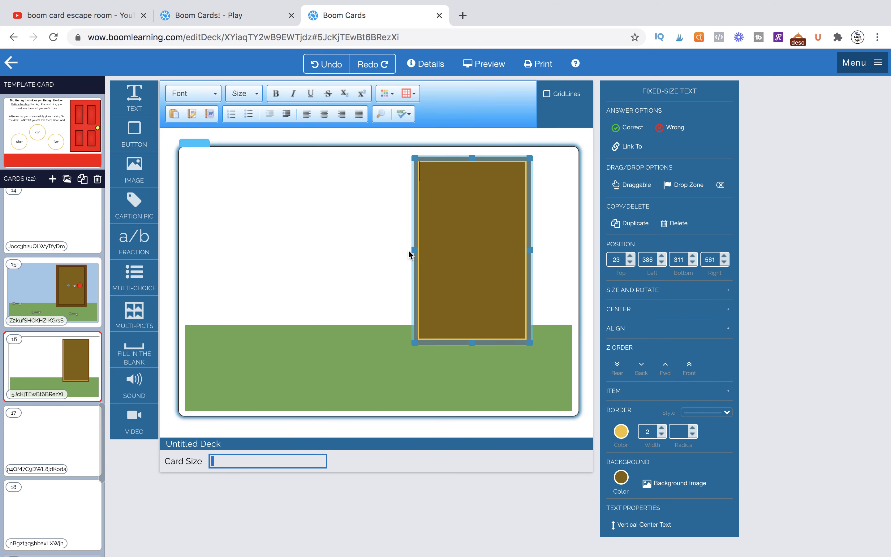
left_click_drag(414, 251, 417, 251)
left_click(554, 259)
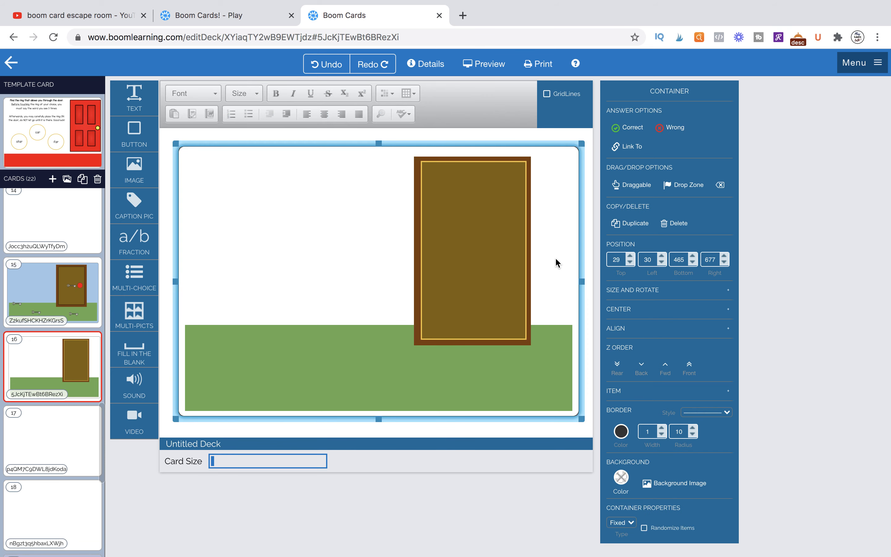
left_click(519, 249)
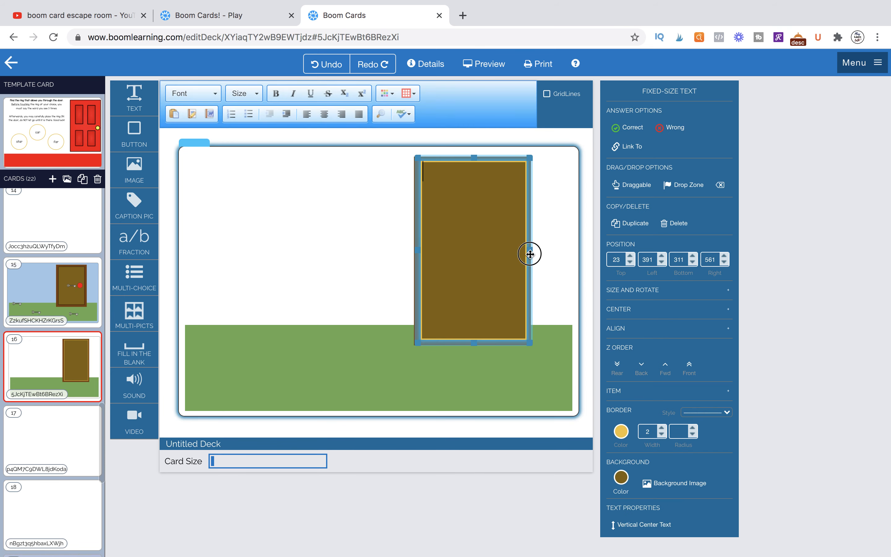
left_click(544, 258)
left_click(494, 244)
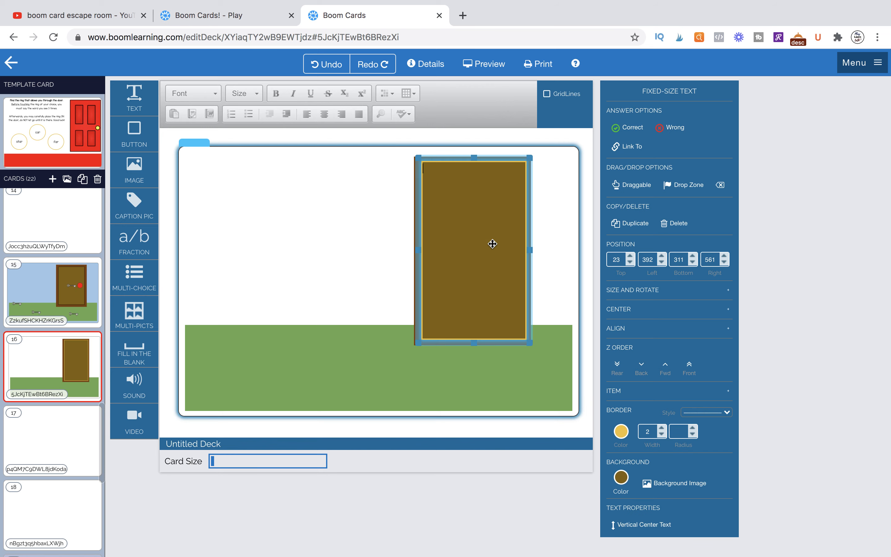
- Nudge the bordered door panel left to position 389 to centre it within the brown frame
left_click(437, 159)
key("Left")
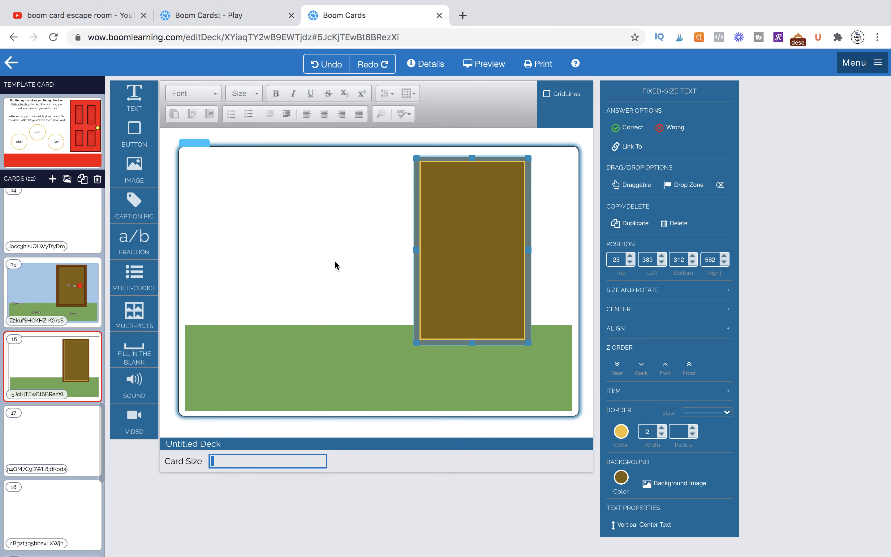
left_click(335, 262)
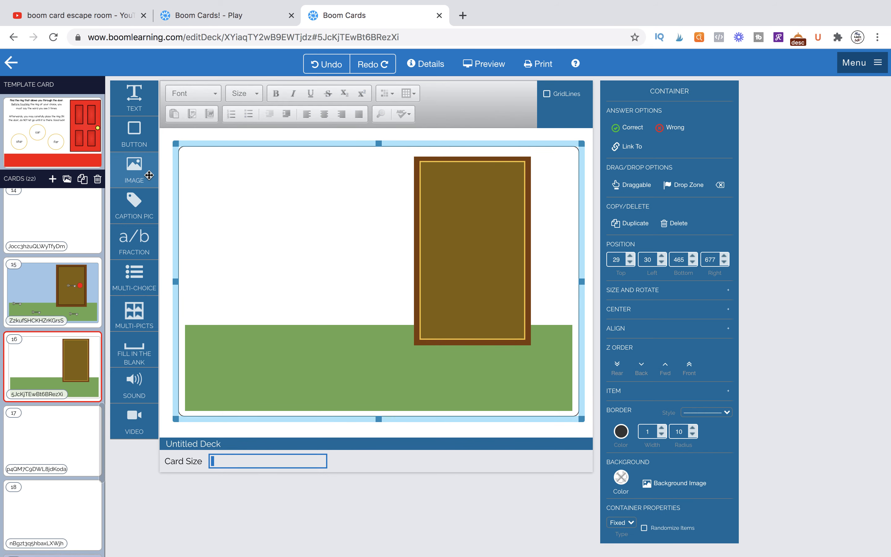
- Duplicate the bordered door panel and shrink the copy to about 129 wide by 146 high
left_click(431, 158)
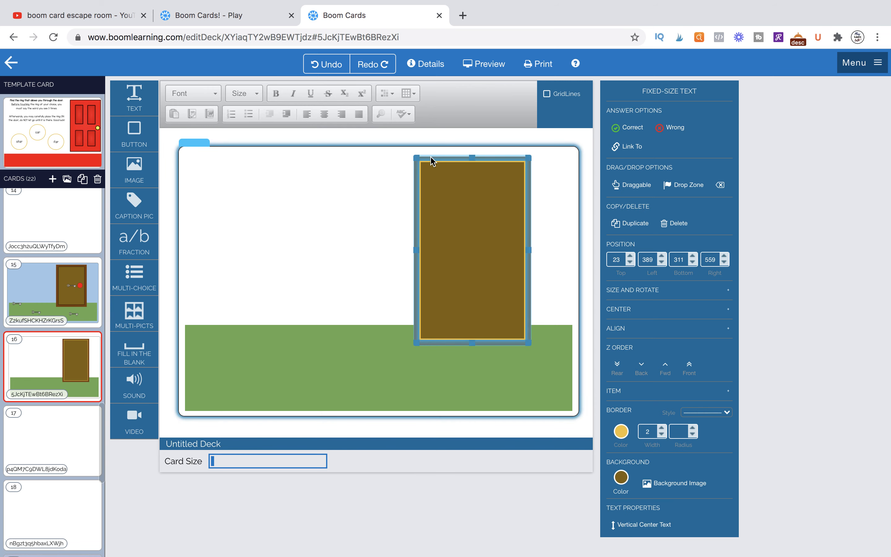
key("ctrl+c")
key("ctrl+v")
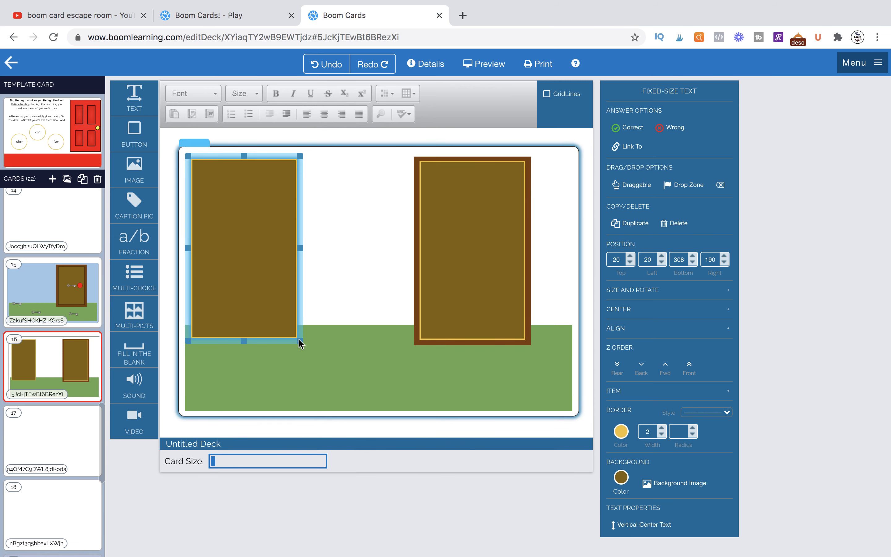
left_click_drag(300, 341, 274, 253)
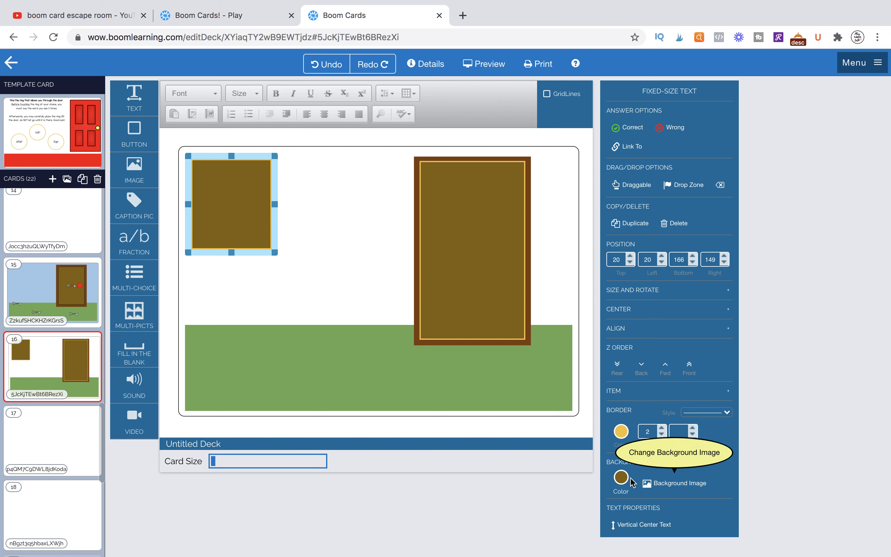
- Fill the small panel copy with red
left_click(621, 477)
left_click(639, 355)
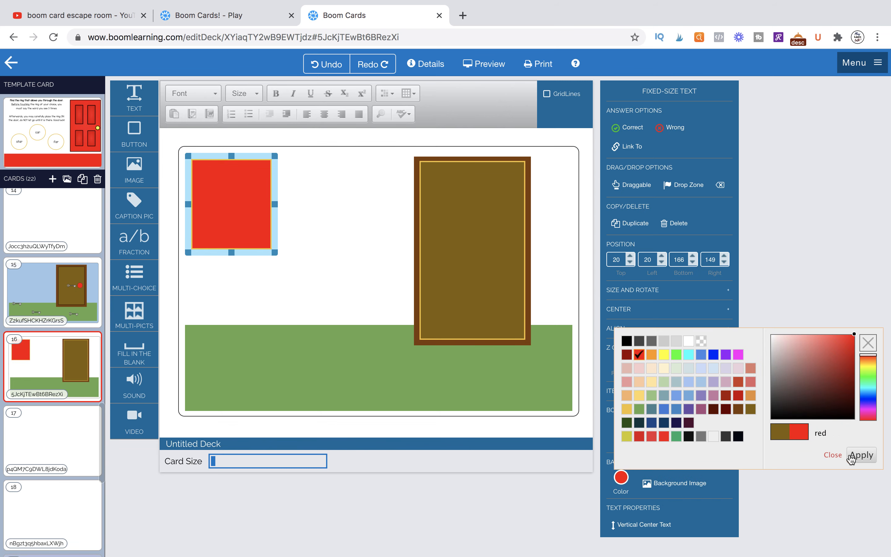
left_click(860, 455)
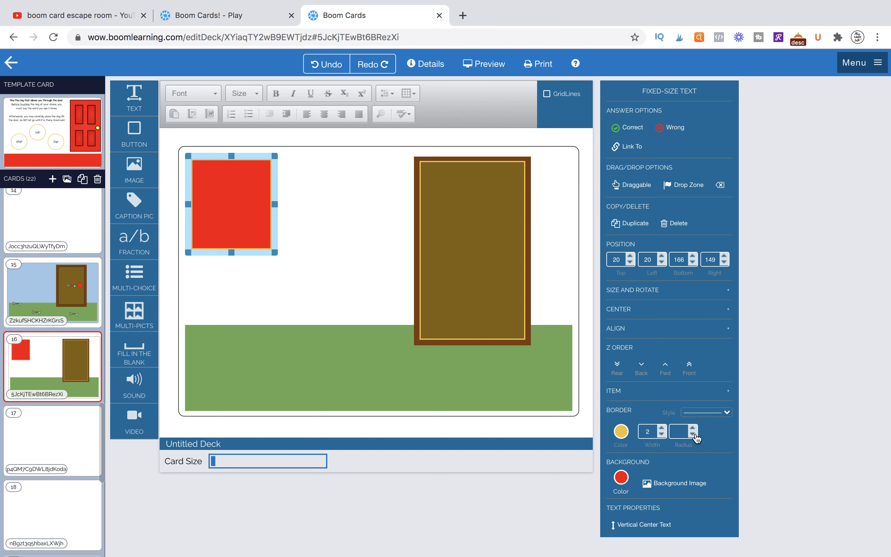
- Round the red shape with a border radius of 100 and shrink it to about 30 by 30 as a doorknob near the door's right edge
left_click(679, 431)
type("100")
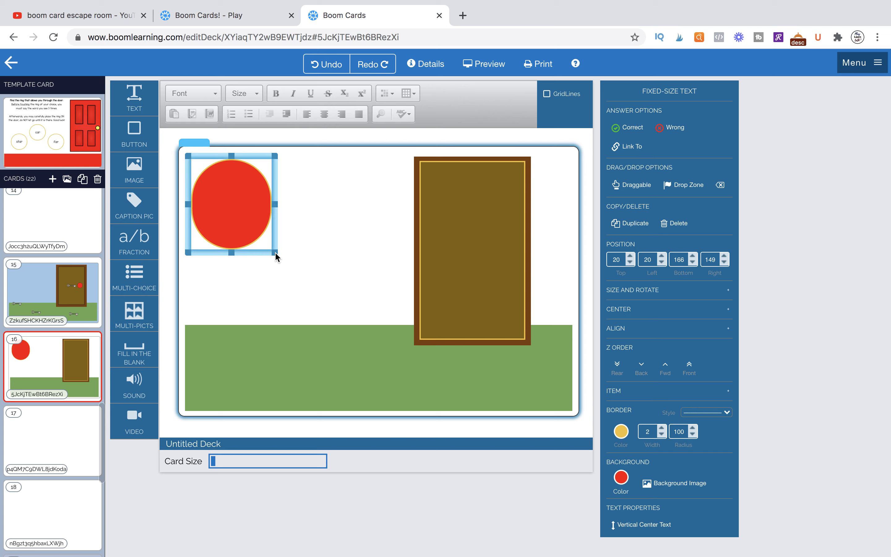
left_click_drag(274, 253, 526, 254)
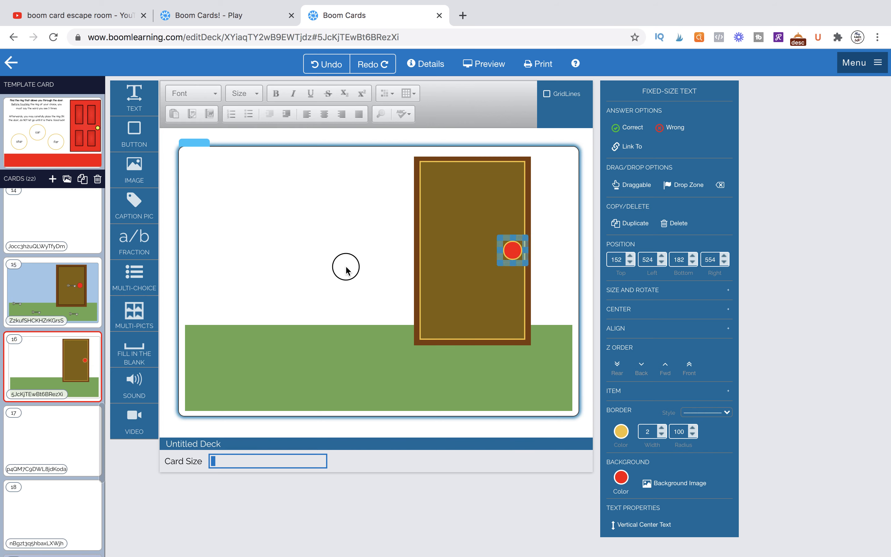
- Fill the container's background with light blue, #9fc5e8, as the sky
left_click(346, 267)
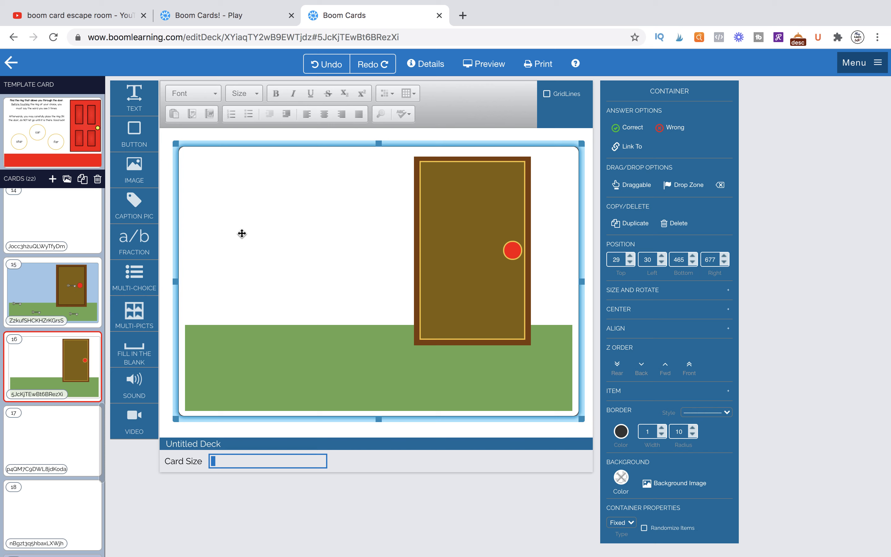
left_click(621, 477)
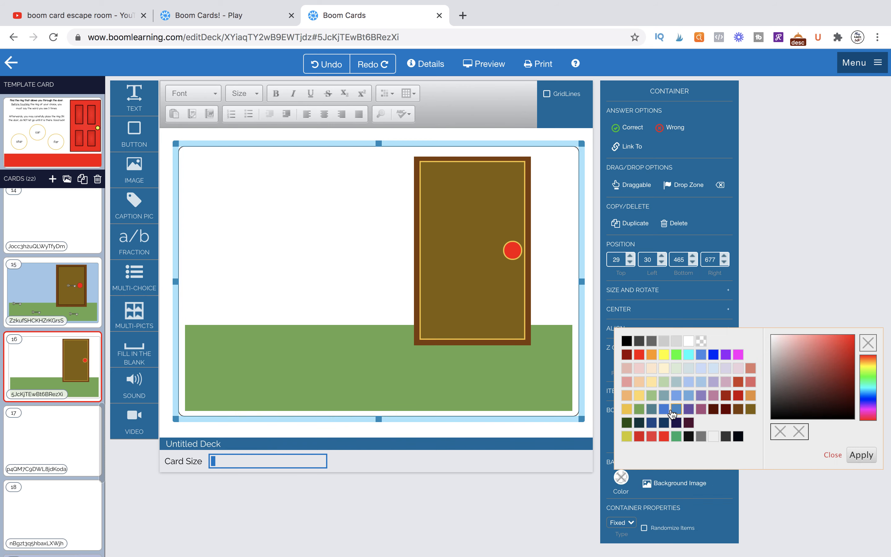
left_click(700, 383)
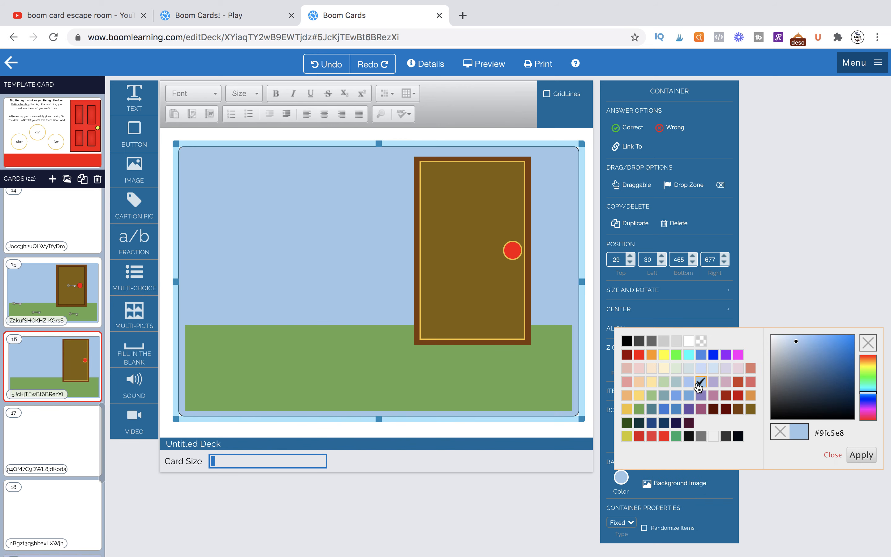
- Shift the whole scene container slightly left and up to about left 23, top 28
left_click(203, 236)
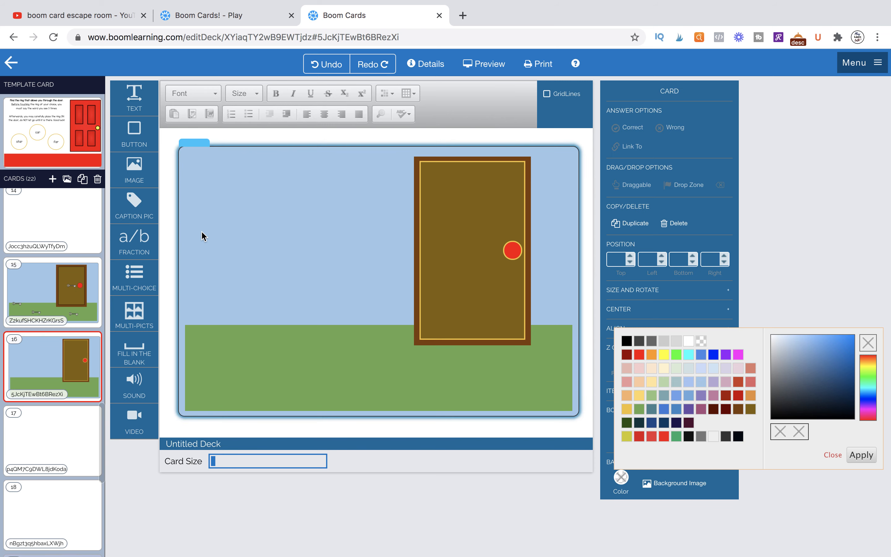
left_click(182, 149)
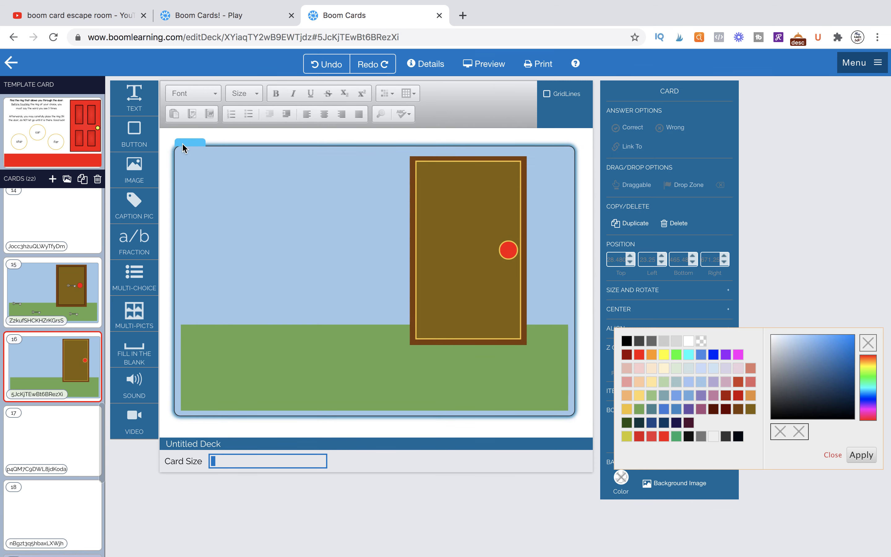
left_click(182, 149)
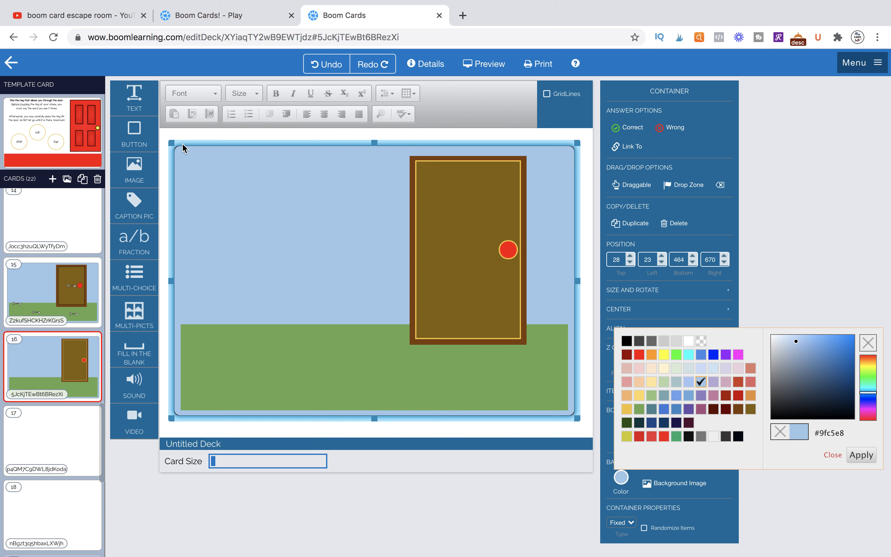